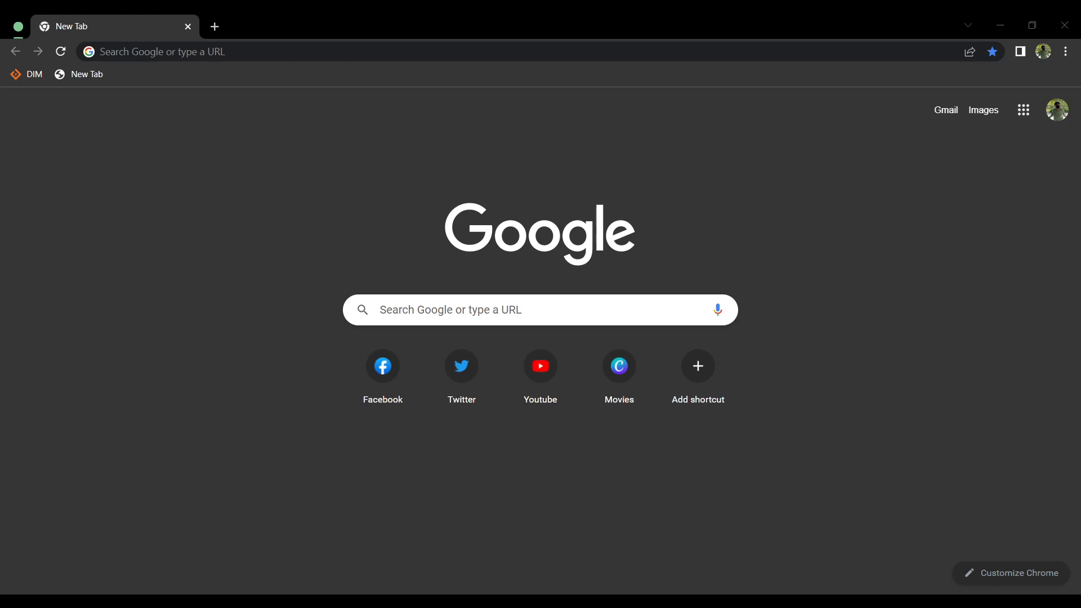
Step: Search the web for "shopify"
{"action": "left_click", "coordinate": [464, 134]}
{"action": "left_click", "coordinate": [363, 58]}
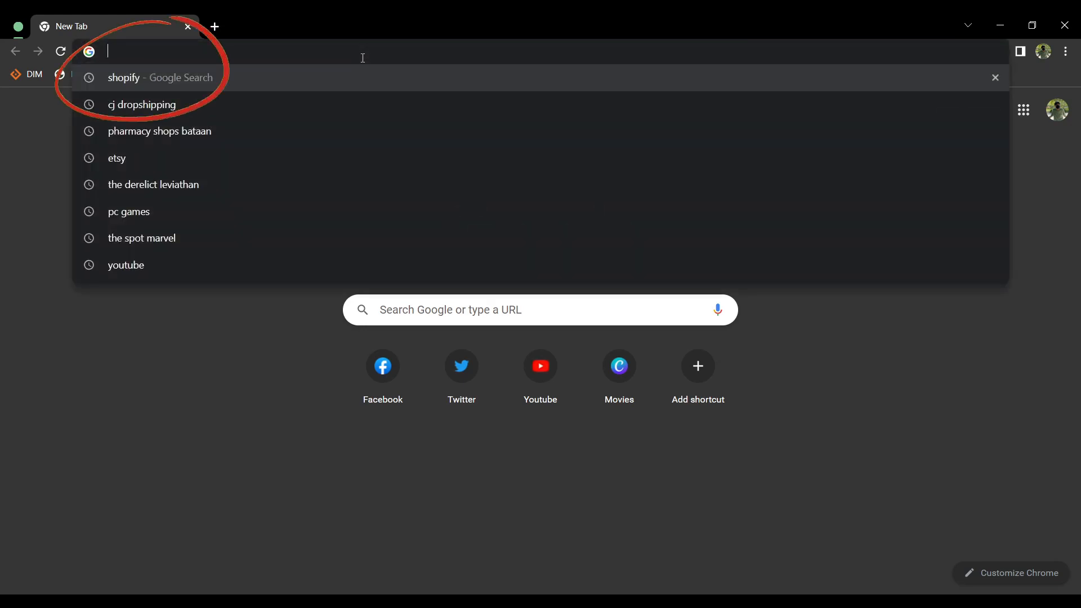
{"action": "type", "text": "shopi"}
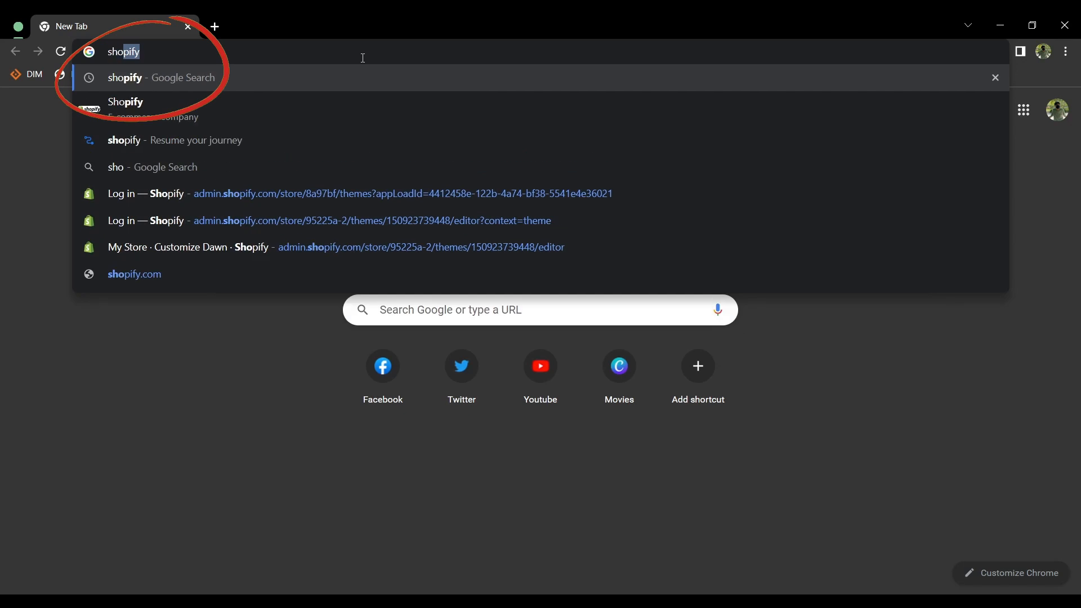
{"action": "type", "text": "fy"}
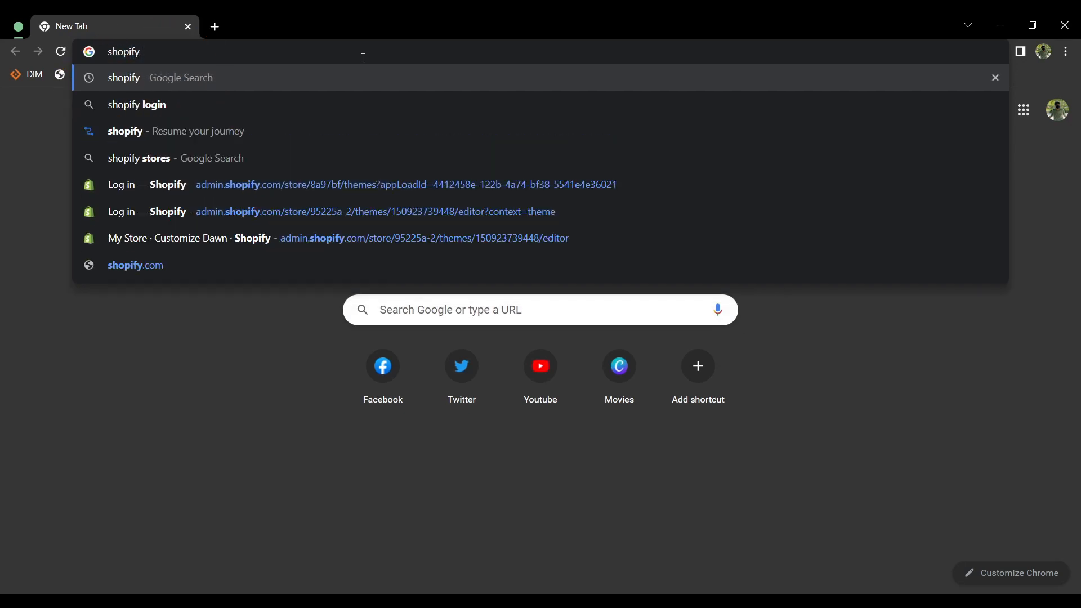
{"action": "key", "text": "Return"}
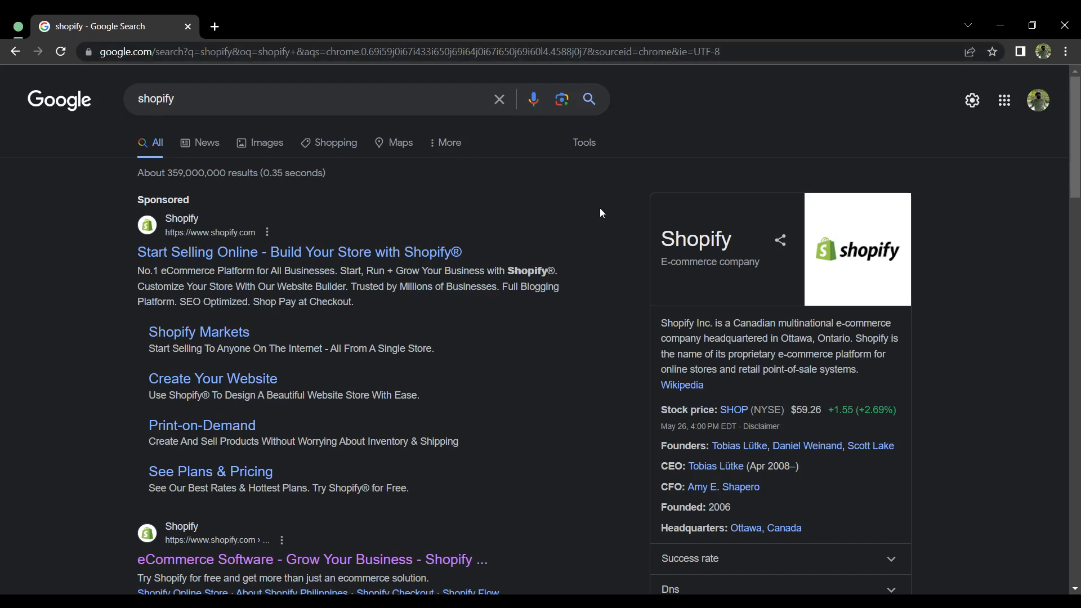
Step: Close the empty browser tab and leave the store's settings for the admin home page
{"action": "key", "text": "alt+Tab"}
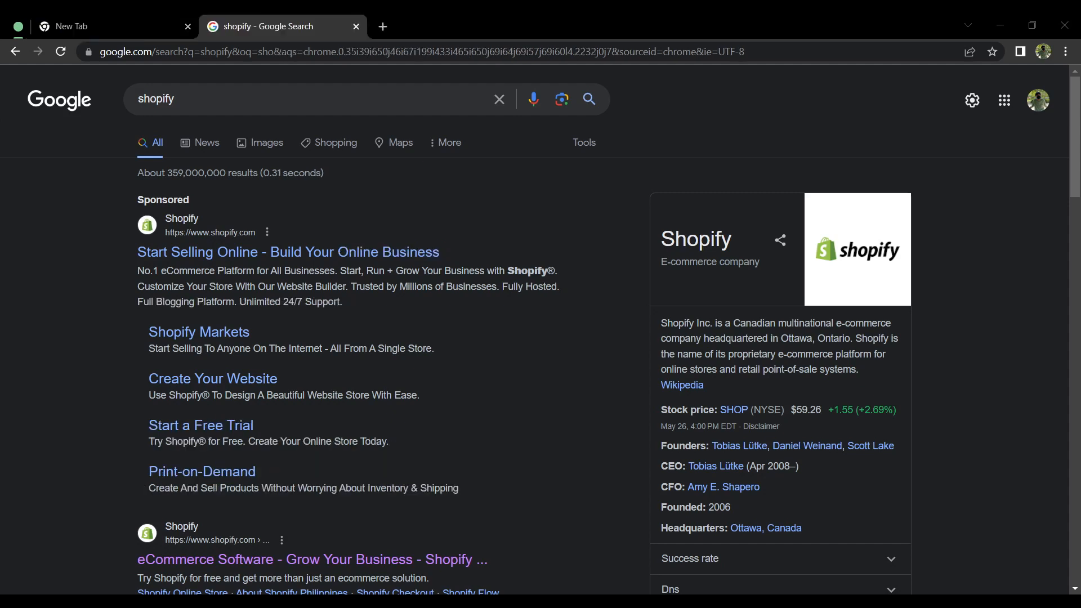
{"action": "key", "text": "alt+Tab"}
{"action": "left_click", "coordinate": [188, 27]}
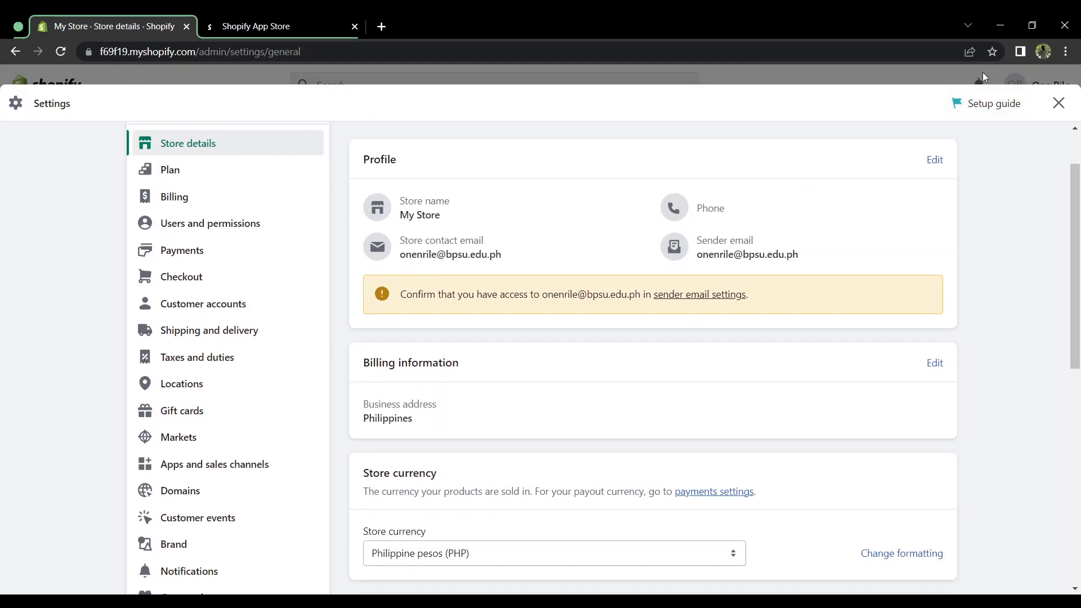
{"action": "left_click", "coordinate": [1057, 101]}
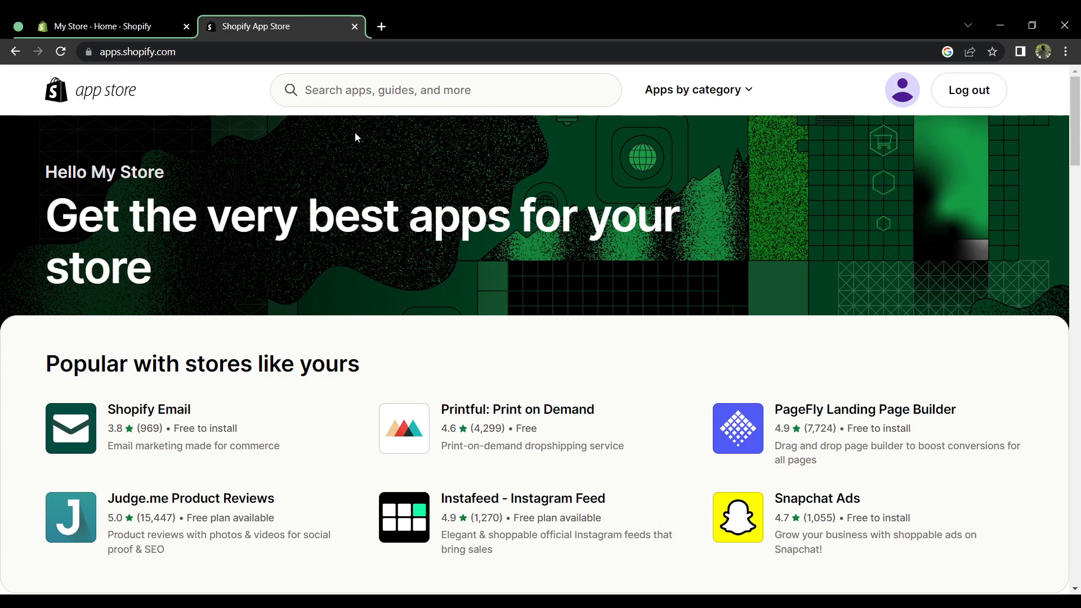
Step: Search the Shopify App Store for "cj dropshipping" and open the CJdropshipping app's page
{"action": "left_click", "coordinate": [397, 95]}
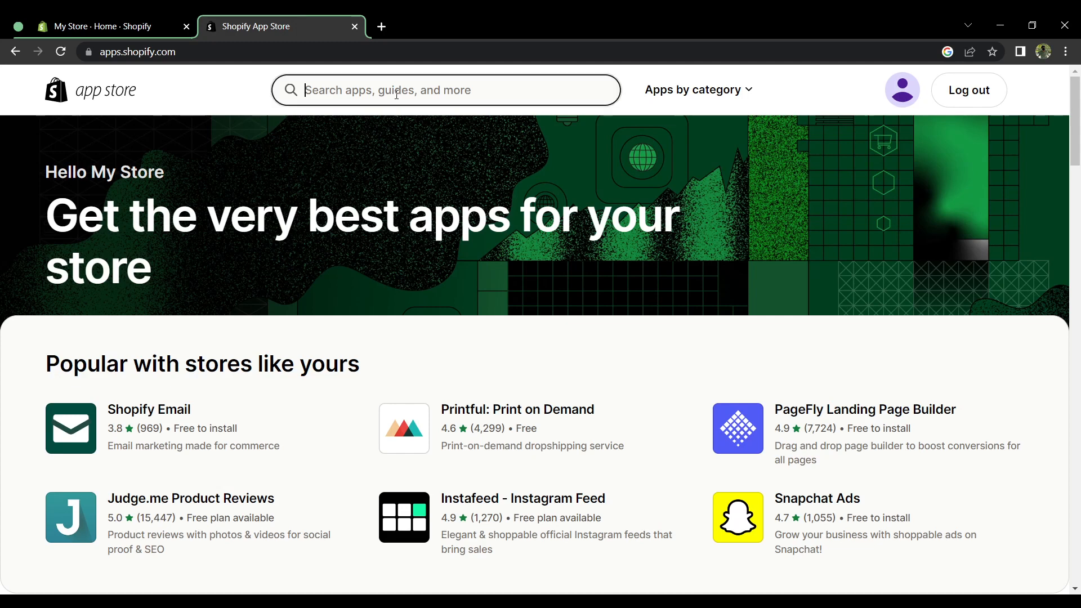
{"action": "type", "text": "cj dropshi"}
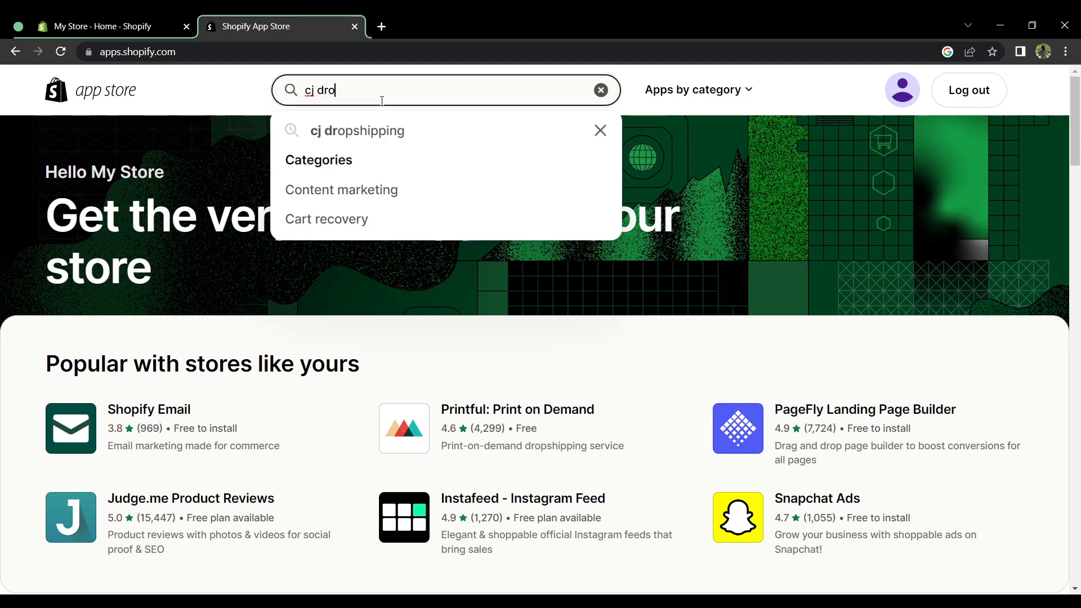
{"action": "type", "text": "pping"}
{"action": "key", "text": "Return"}
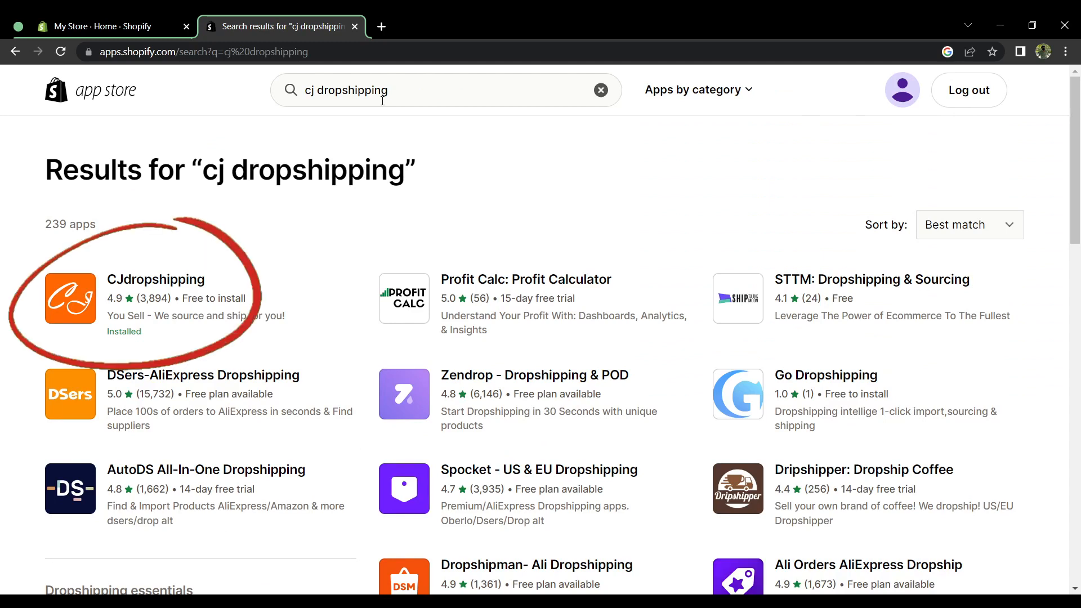
{"action": "left_click", "coordinate": [164, 283]}
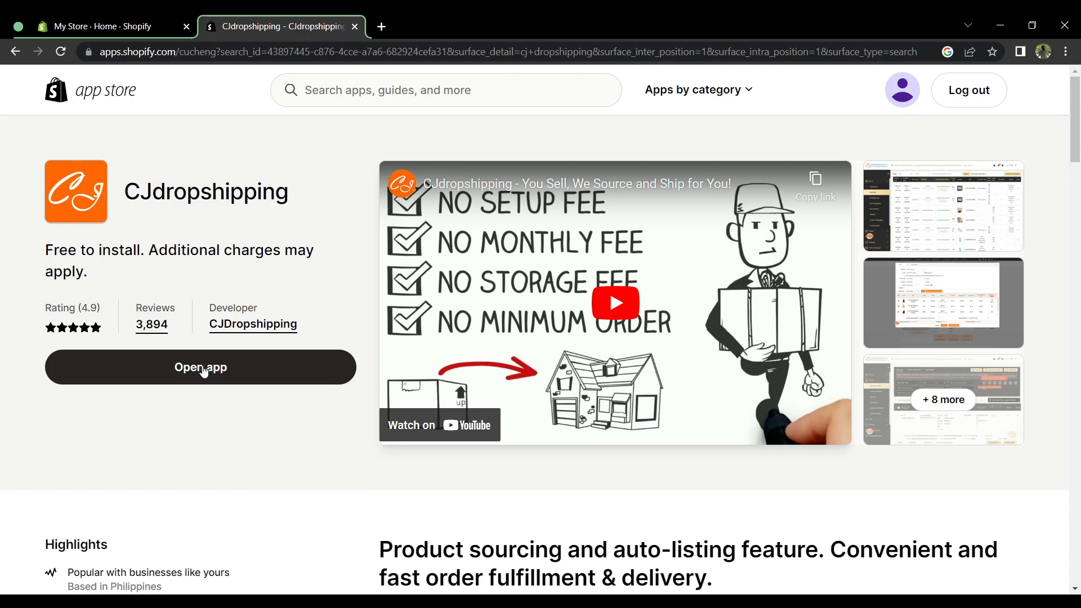
Step: Close the app store page, find the installed CJDropshipping app by searching the store admin for "cj", and open it
{"action": "key", "text": "ctrl+w"}
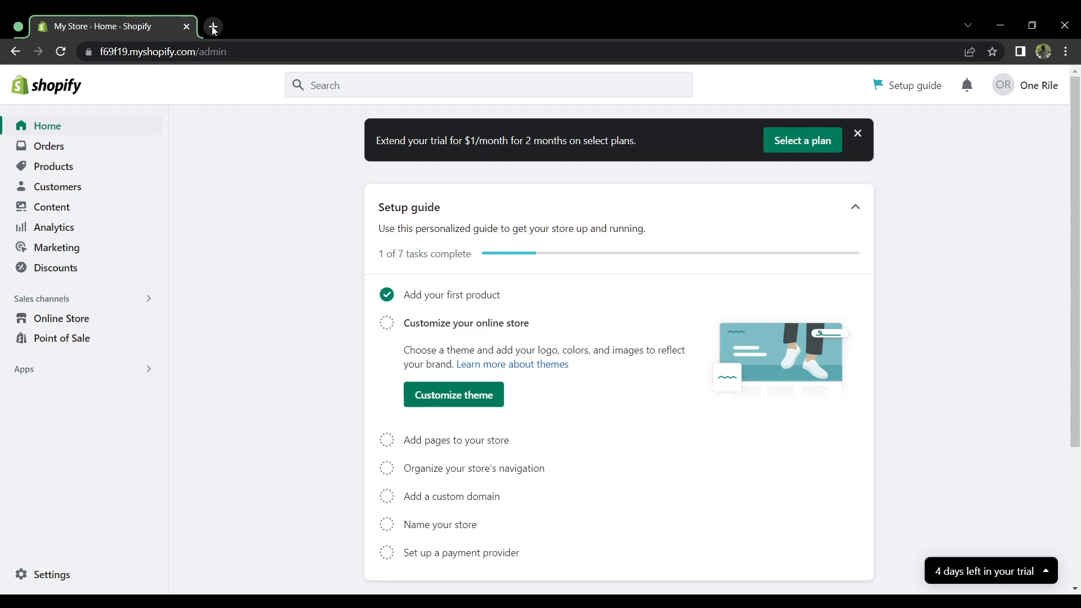
{"action": "left_click", "coordinate": [319, 86]}
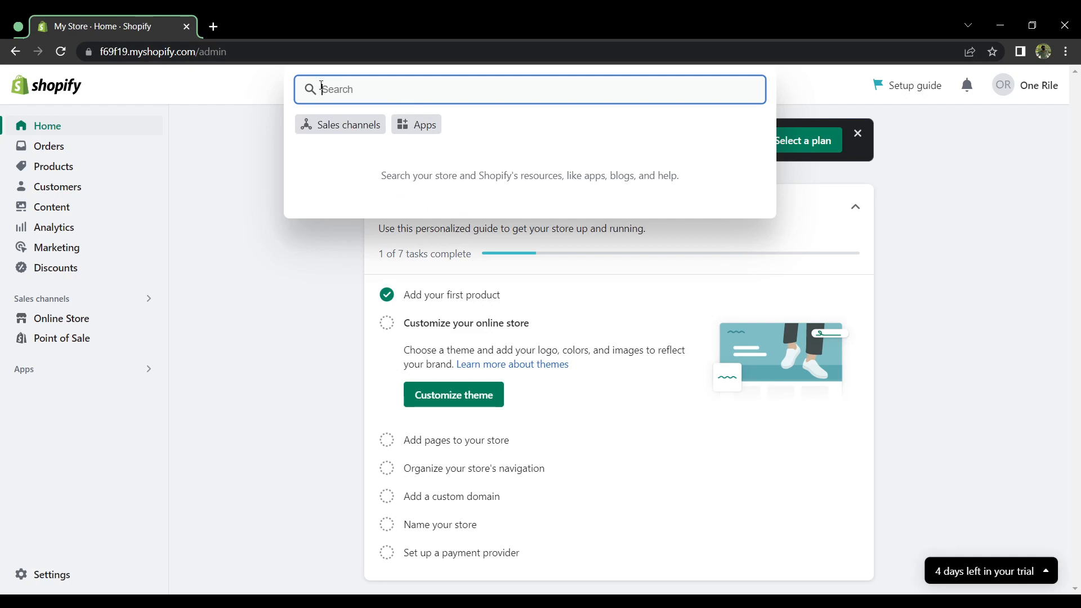
{"action": "type", "text": "cj"}
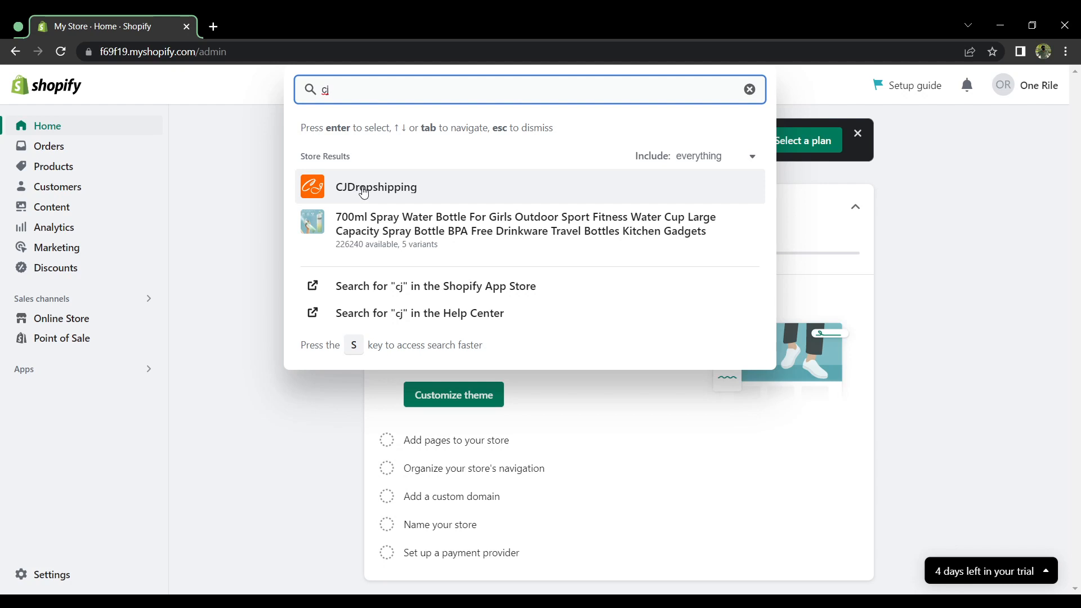
{"action": "left_click", "coordinate": [363, 190]}
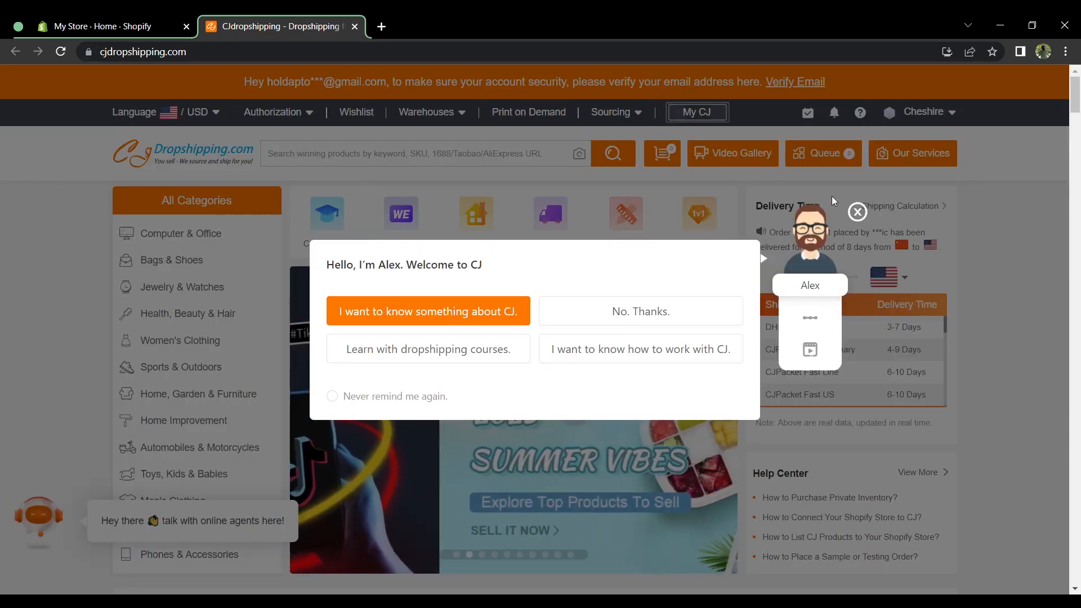
Step: Start connecting the 700ml Spray Water Bottle from Trending Products on CJdropshipping, dismissing the welcome pop-ups
{"action": "left_click", "coordinate": [856, 211]}
{"action": "scroll", "coordinate": [666, 204], "scroll_direction": "down", "scroll_amount": 7}
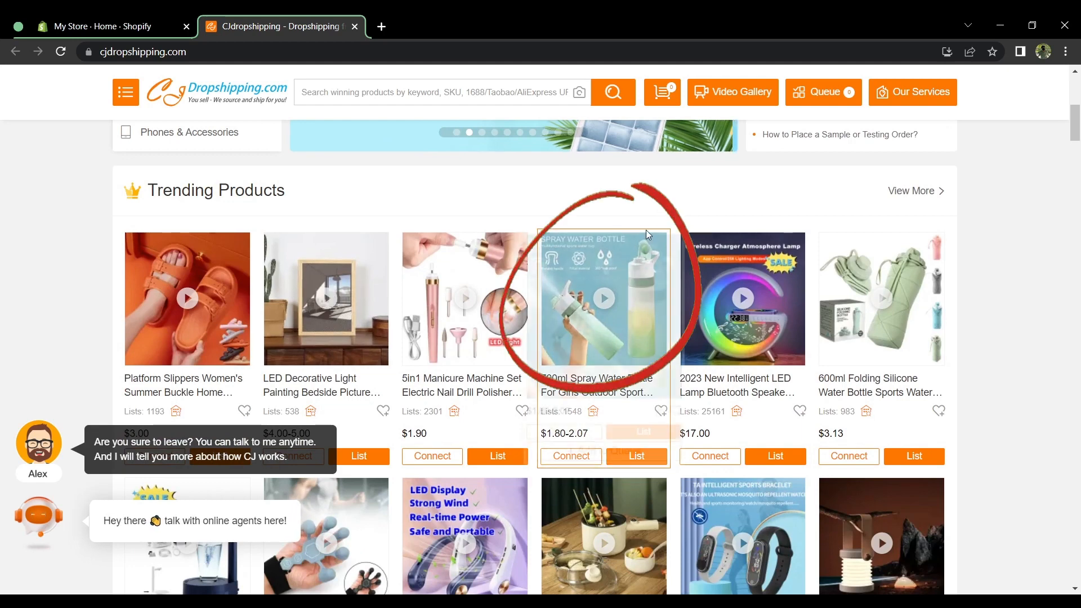
{"action": "mouse_move", "coordinate": [611, 330]}
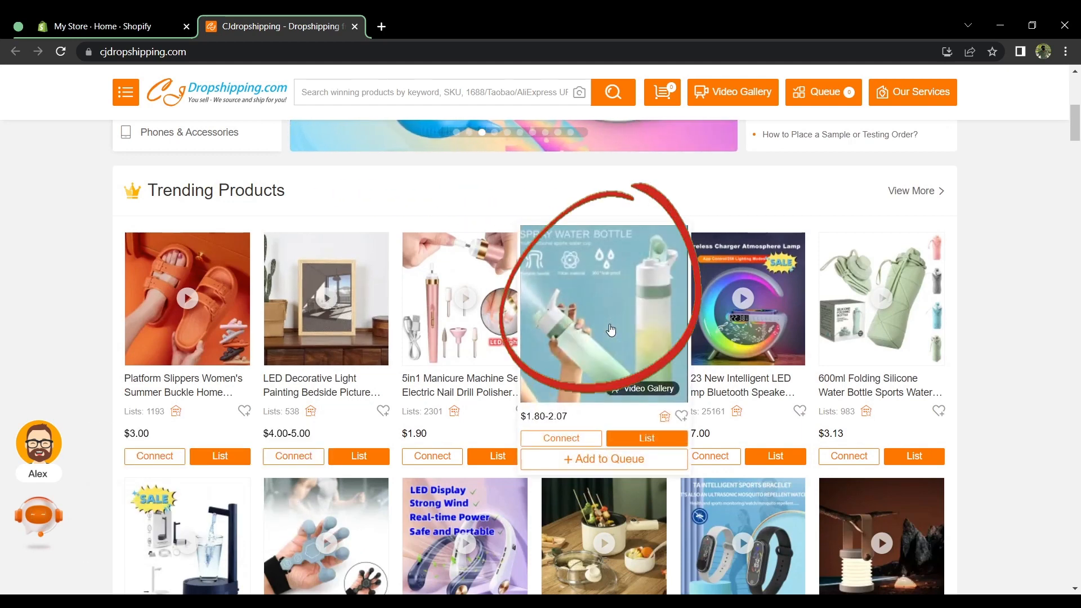
{"action": "left_click", "coordinate": [581, 439]}
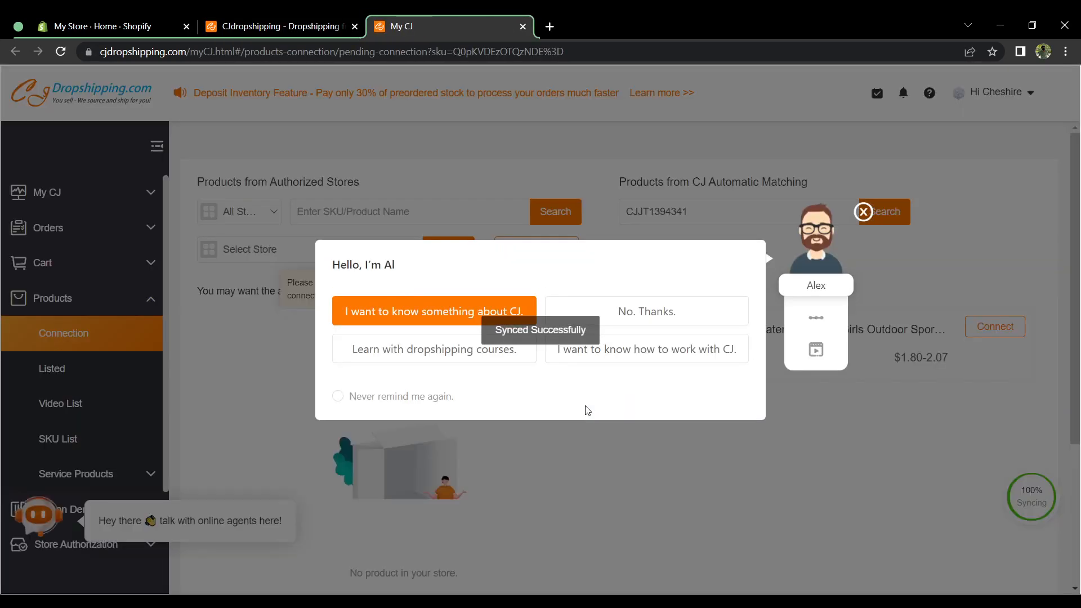
{"action": "left_click", "coordinate": [863, 212]}
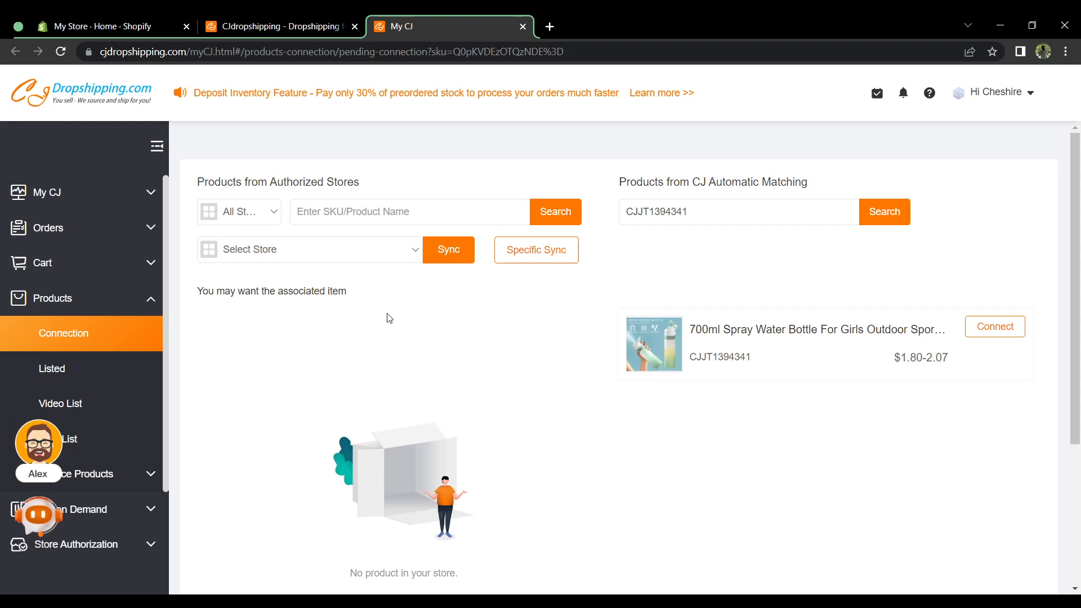
Step: Filter the authorized-store products to store f69f19 and sync that store's products
{"action": "left_click", "coordinate": [273, 219]}
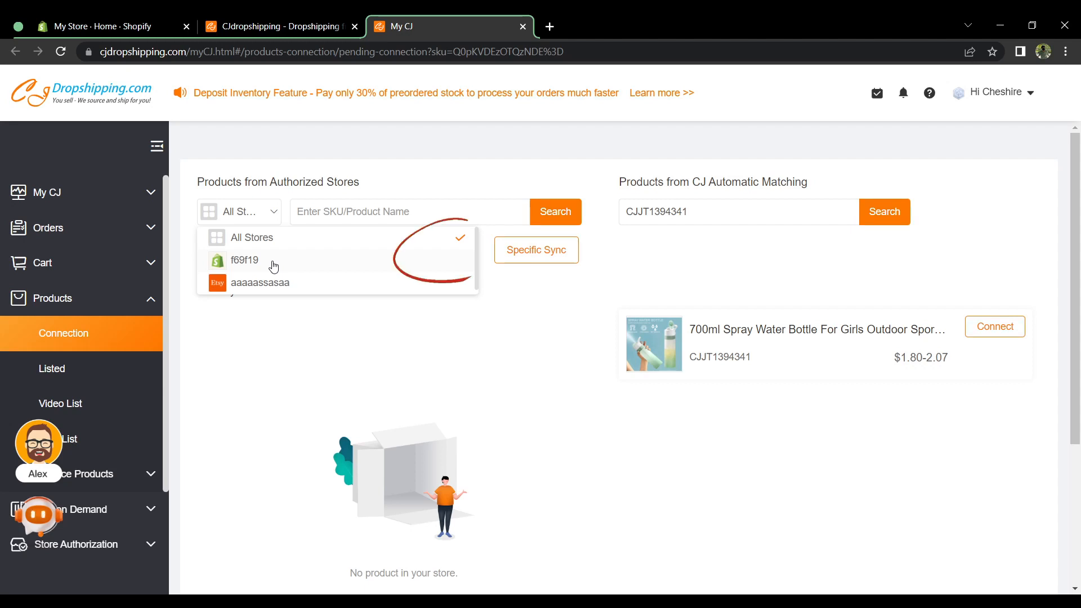
{"action": "left_click", "coordinate": [274, 262]}
{"action": "left_click", "coordinate": [304, 254]}
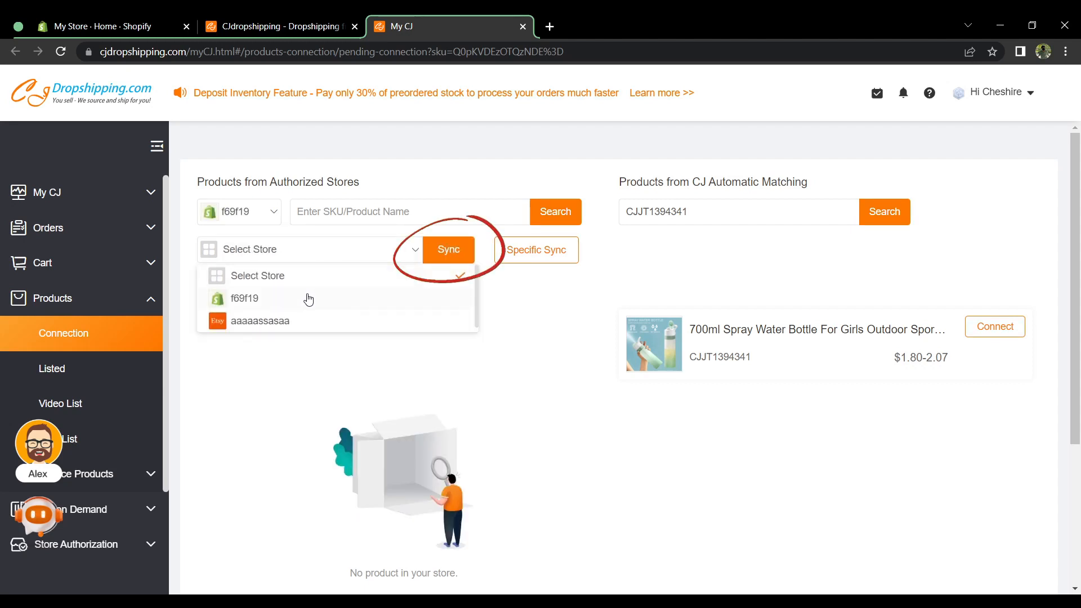
{"action": "left_click", "coordinate": [306, 298]}
{"action": "left_click", "coordinate": [443, 261]}
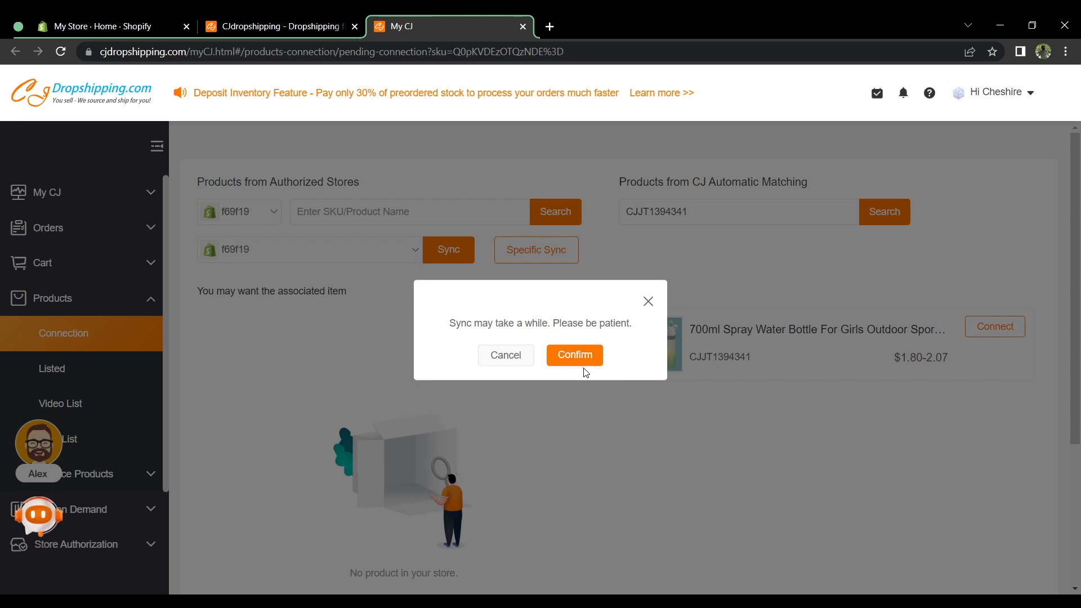
{"action": "left_click", "coordinate": [575, 356]}
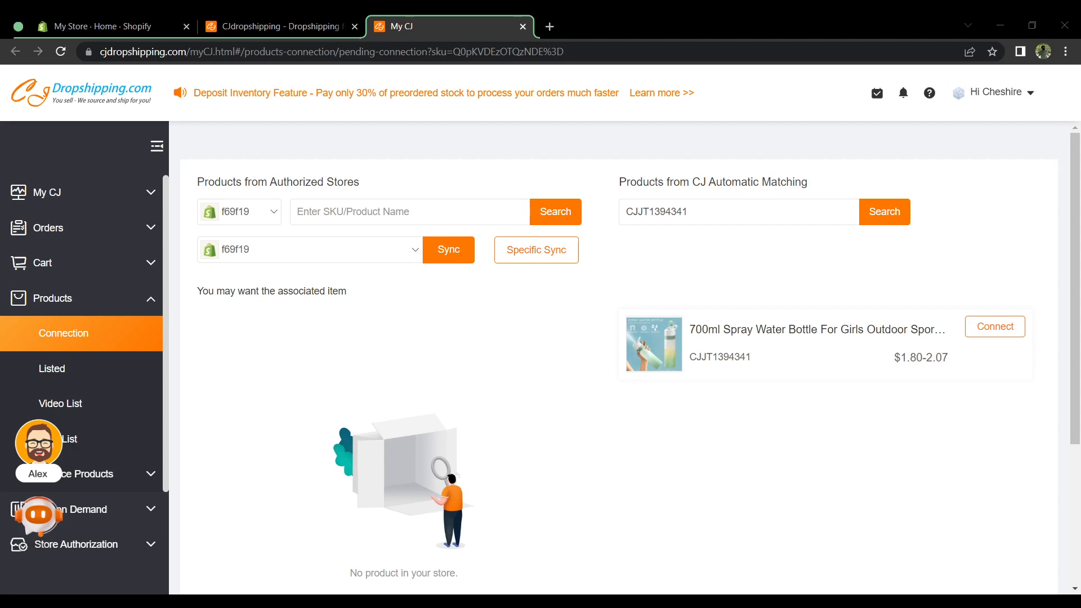
Step: Open the 700ml Spray Water Bottle's product page and bring up its store listing form, dismissing the notice
{"action": "mouse_move", "coordinate": [670, 355]}
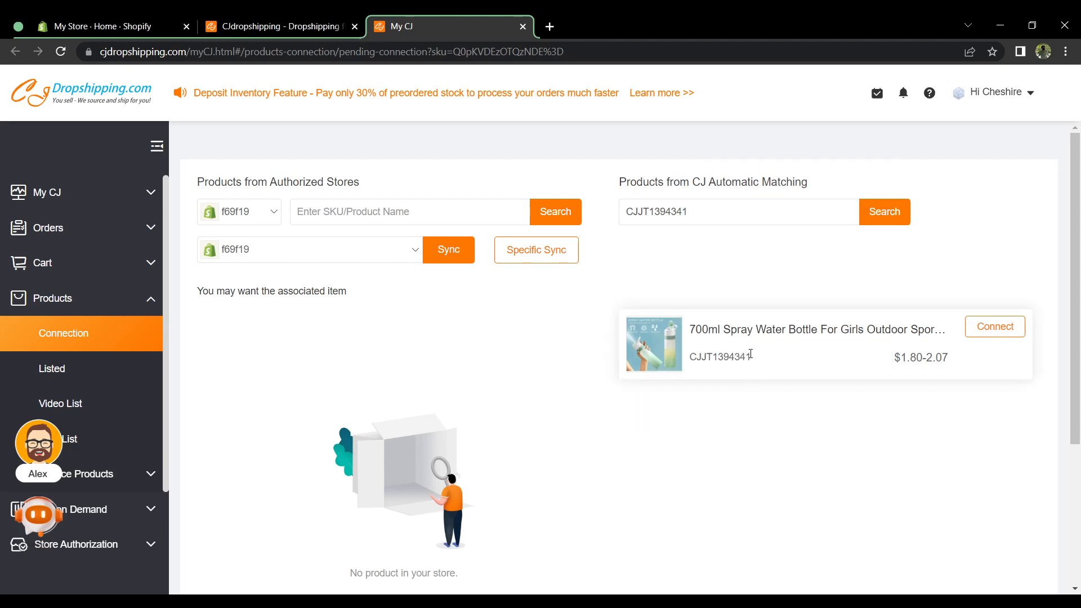
{"action": "left_click", "coordinate": [754, 333]}
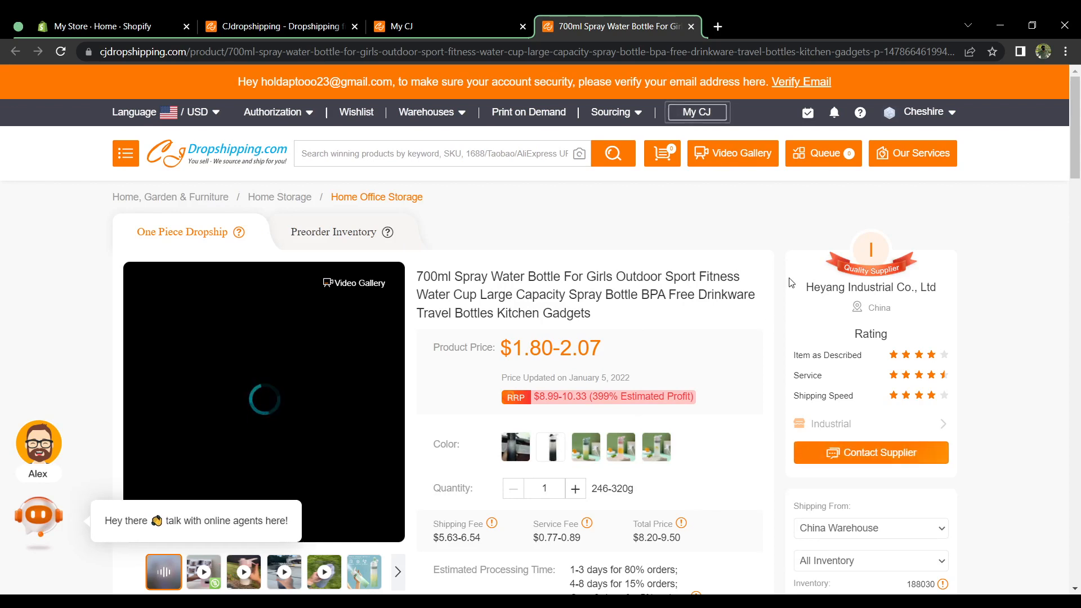
{"action": "scroll", "coordinate": [688, 303], "scroll_direction": "down", "scroll_amount": 1}
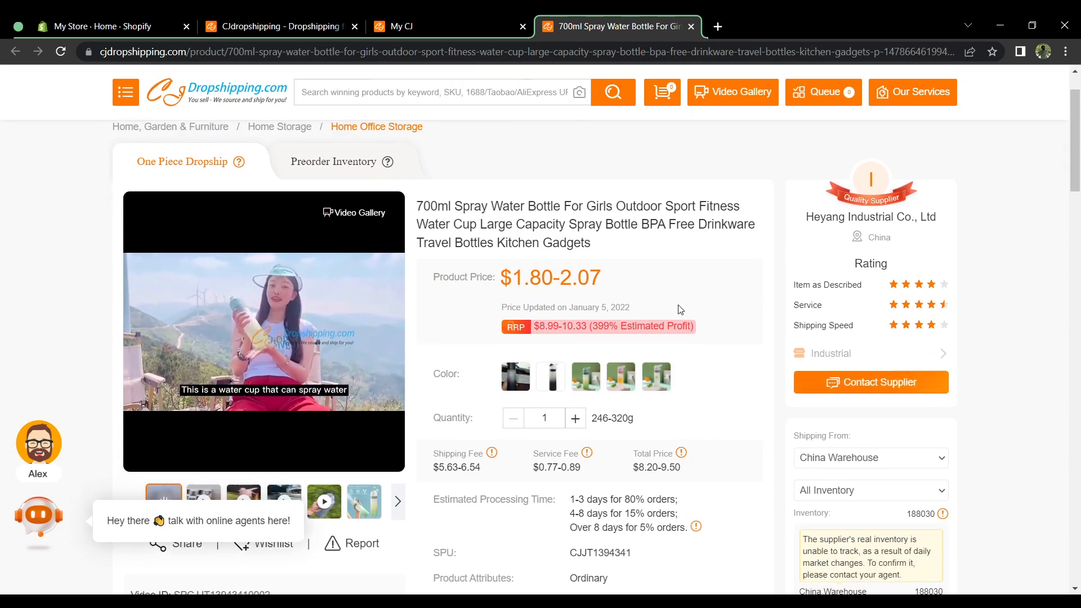
{"action": "scroll", "coordinate": [665, 293], "scroll_direction": "down", "scroll_amount": 1}
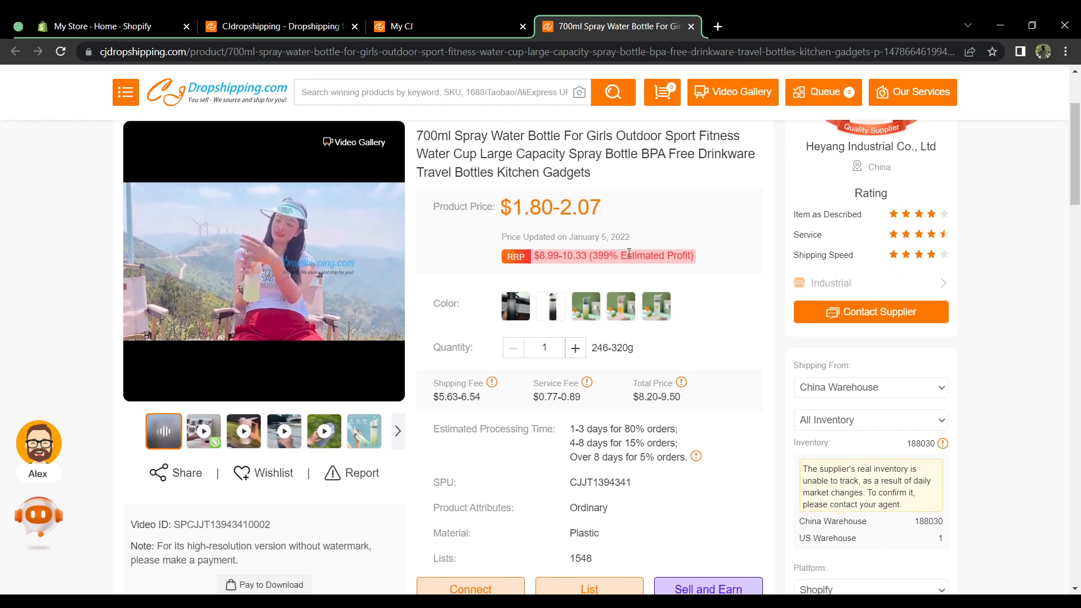
{"action": "scroll", "coordinate": [629, 253], "scroll_direction": "down", "scroll_amount": 4}
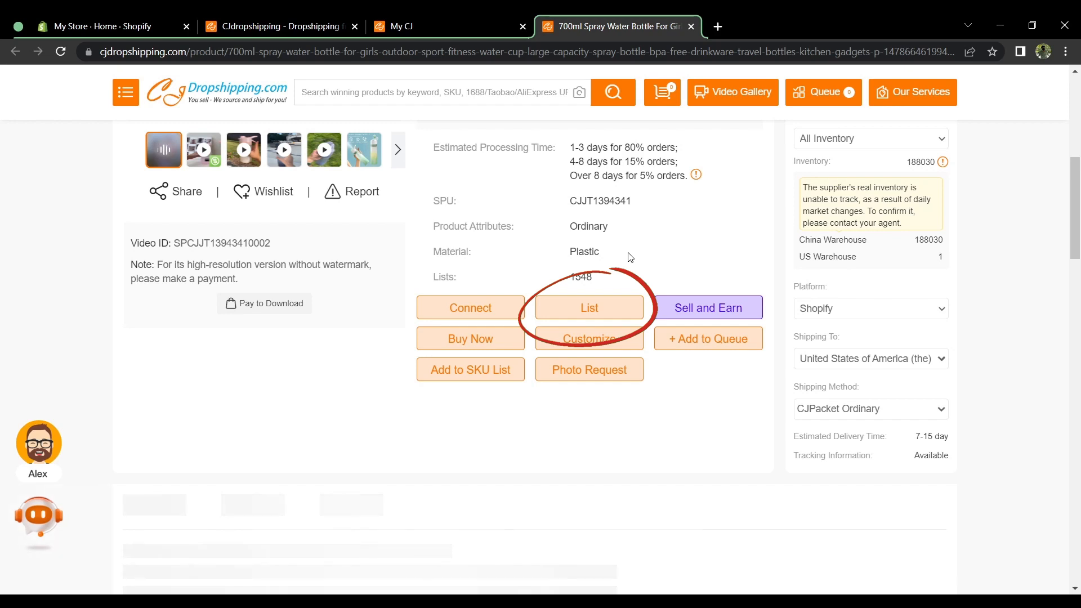
{"action": "left_click", "coordinate": [627, 313]}
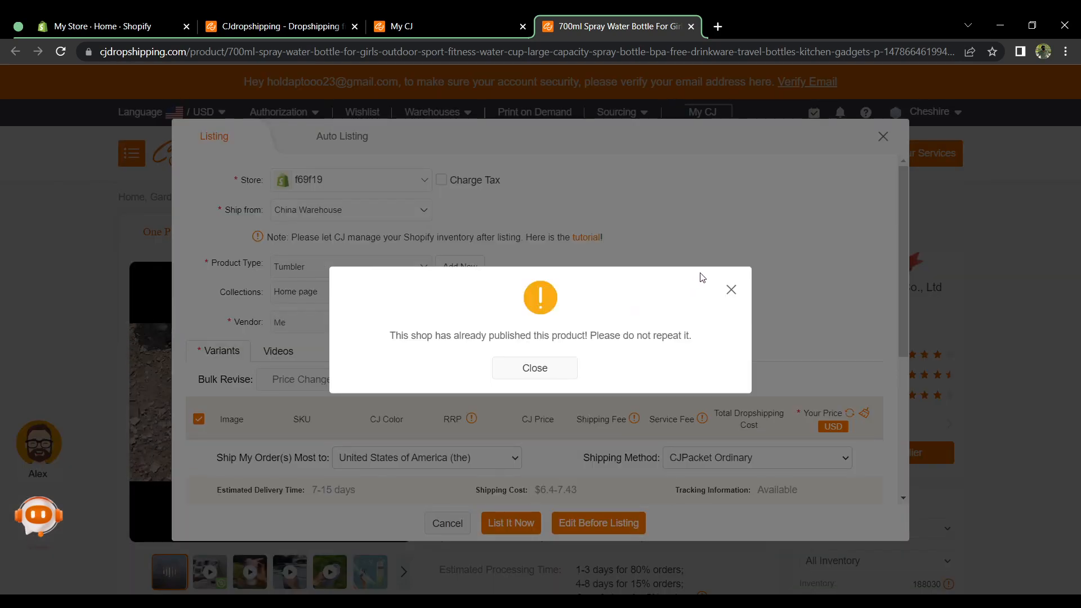
{"action": "left_click", "coordinate": [731, 290]}
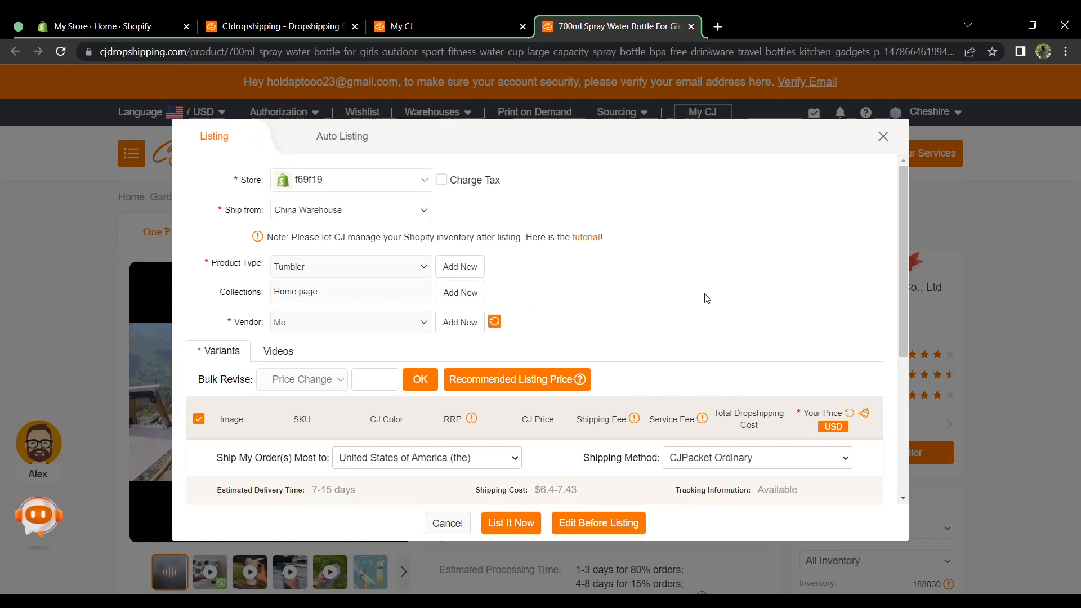
Step: Set the selling price to 100 USD for the Black, Black700ml, Green, Pink and White variants
{"action": "left_click", "coordinate": [370, 374]}
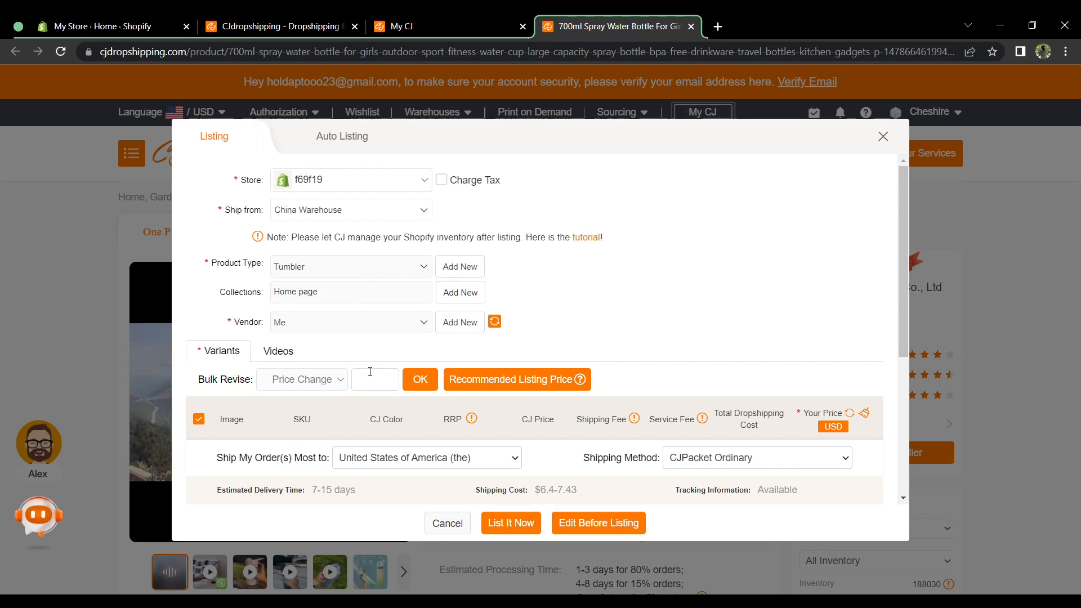
{"action": "scroll", "coordinate": [371, 372], "scroll_direction": "down", "scroll_amount": 3}
{"action": "scroll", "coordinate": [370, 376], "scroll_direction": "down", "scroll_amount": 1}
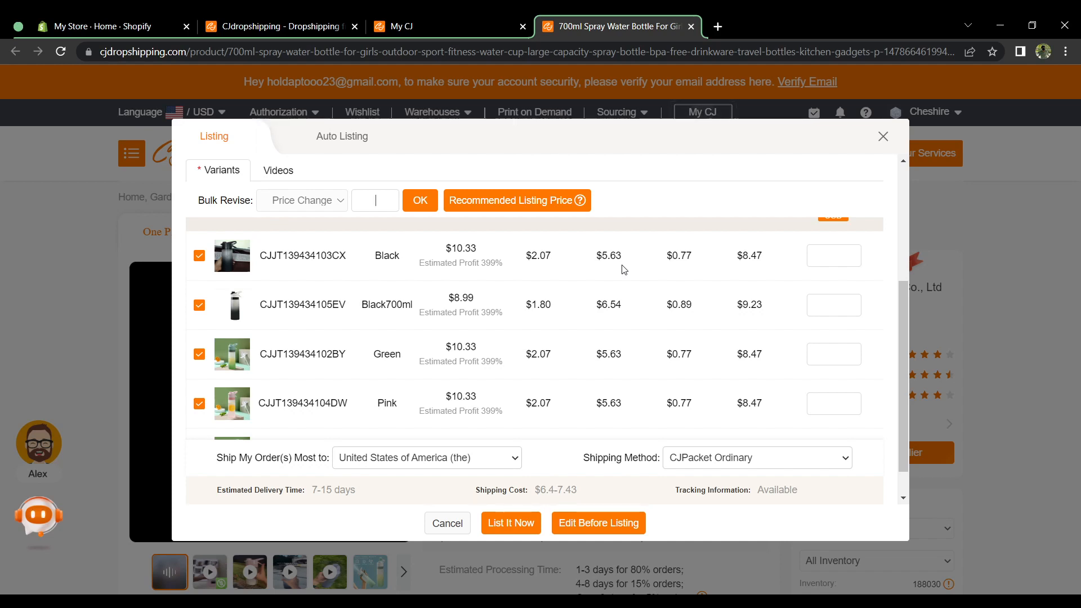
{"action": "left_click", "coordinate": [847, 251]}
{"action": "type", "text": "100"}
{"action": "left_click", "coordinate": [836, 305]}
{"action": "type", "text": "100"}
{"action": "left_click", "coordinate": [834, 358]}
{"action": "type", "text": "100"}
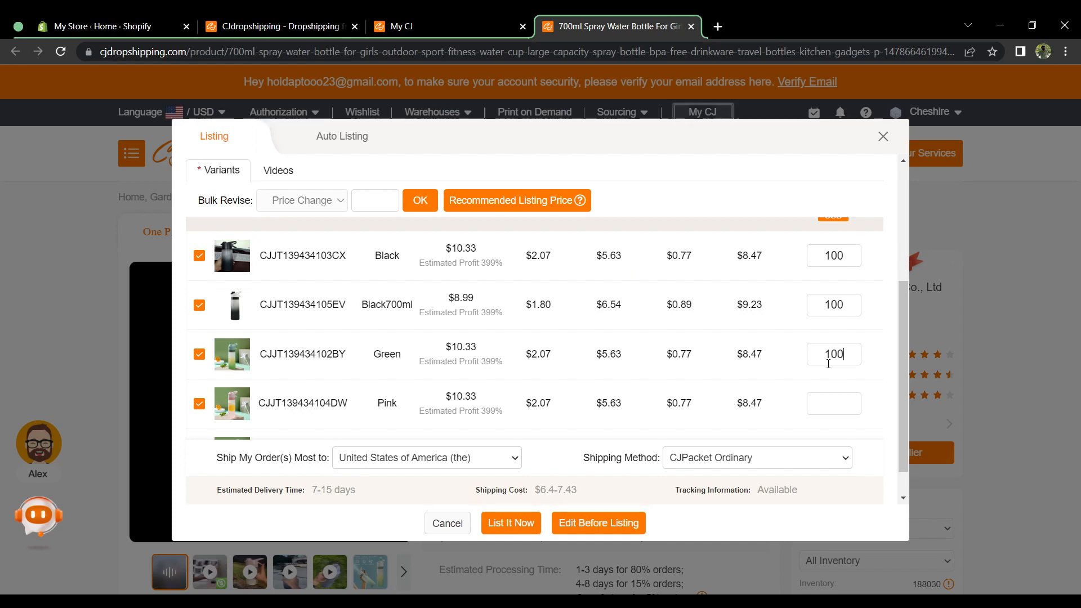
{"action": "scroll", "coordinate": [834, 356], "scroll_direction": "down", "scroll_amount": 1}
{"action": "left_click", "coordinate": [833, 357]}
{"action": "type", "text": "100"}
{"action": "scroll", "coordinate": [828, 360], "scroll_direction": "up", "scroll_amount": 1}
{"action": "scroll", "coordinate": [822, 366], "scroll_direction": "down", "scroll_amount": 1}
{"action": "left_click", "coordinate": [830, 415]}
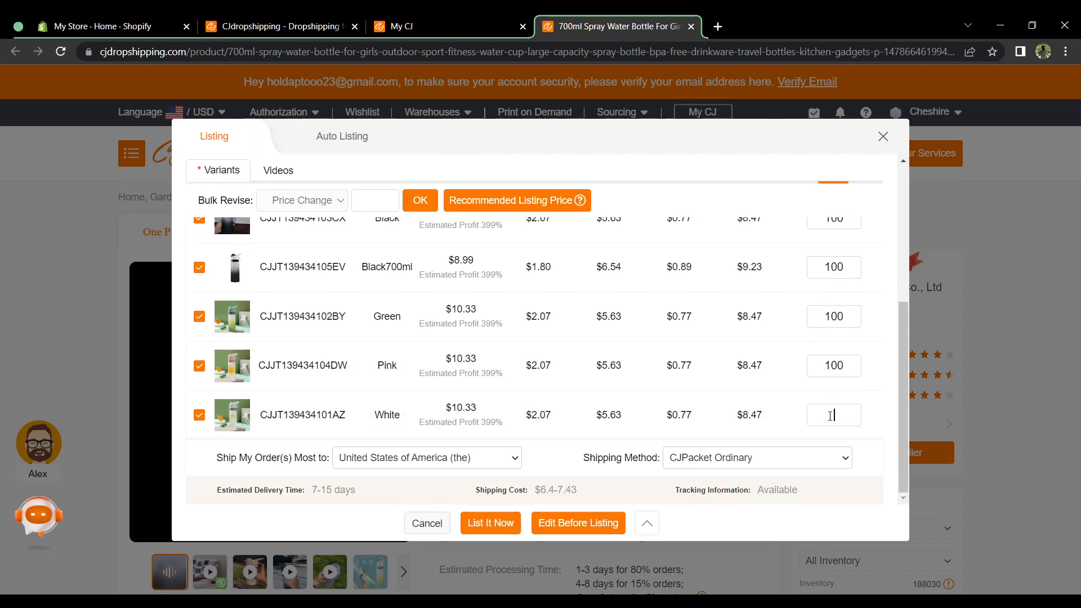
{"action": "type", "text": "100"}
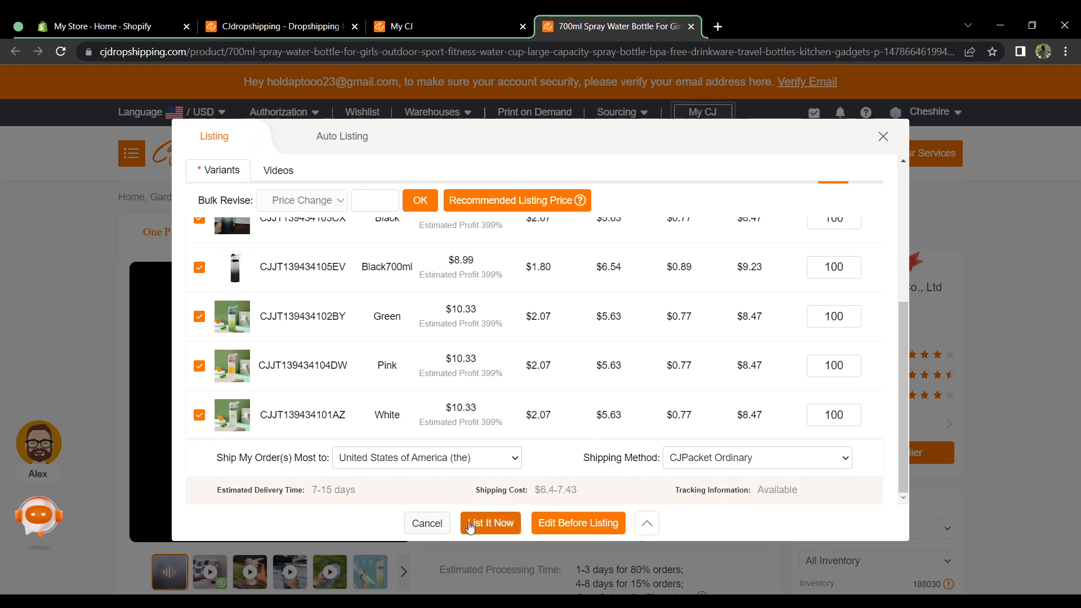
Step: Switch to the Shopify store admin and open its product list
{"action": "left_click", "coordinate": [100, 27]}
{"action": "left_click", "coordinate": [72, 169]}
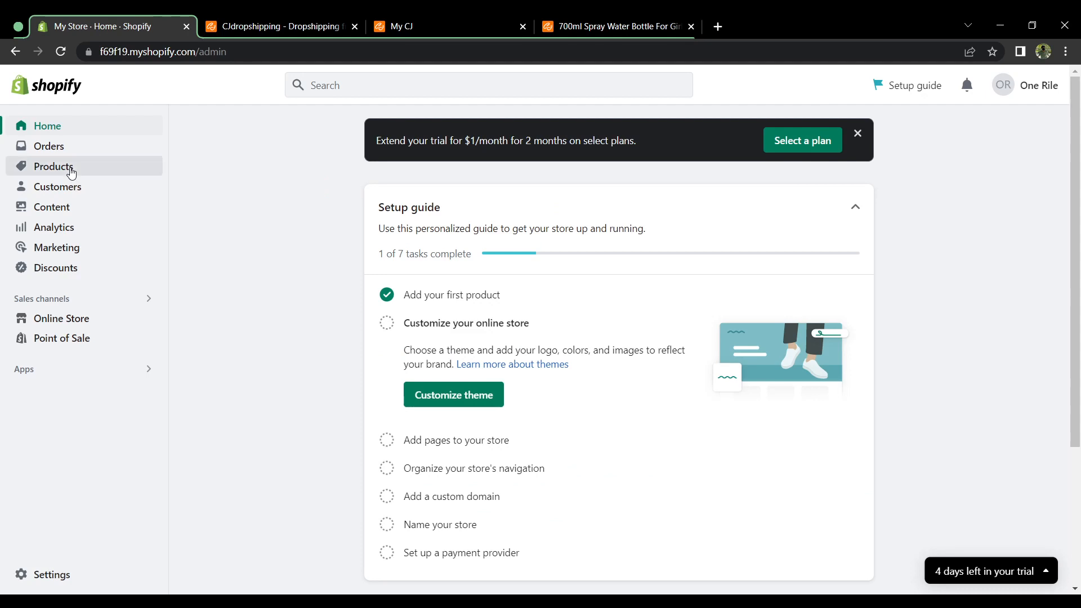